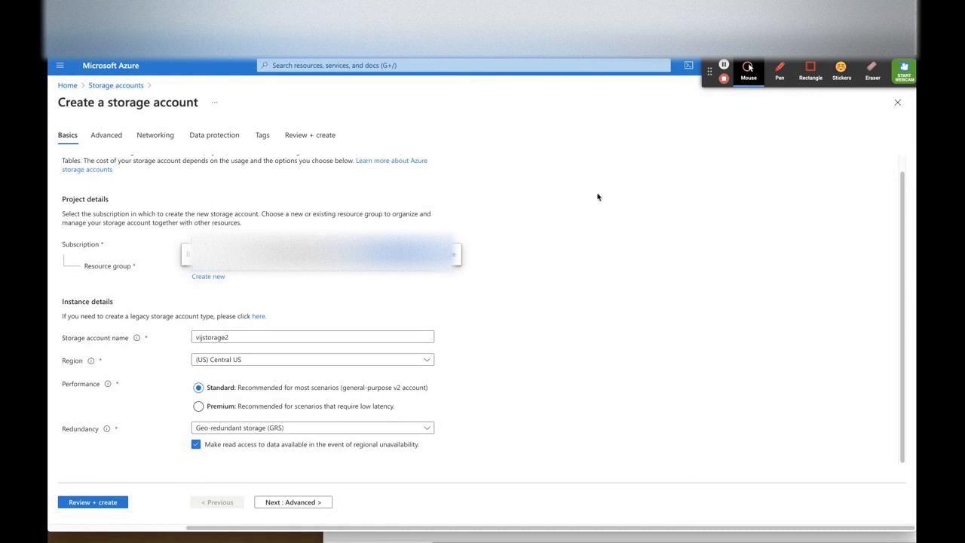
Step: Set the storage account name to vijstorage4
{"action": "left_click", "coordinate": [243, 337]}
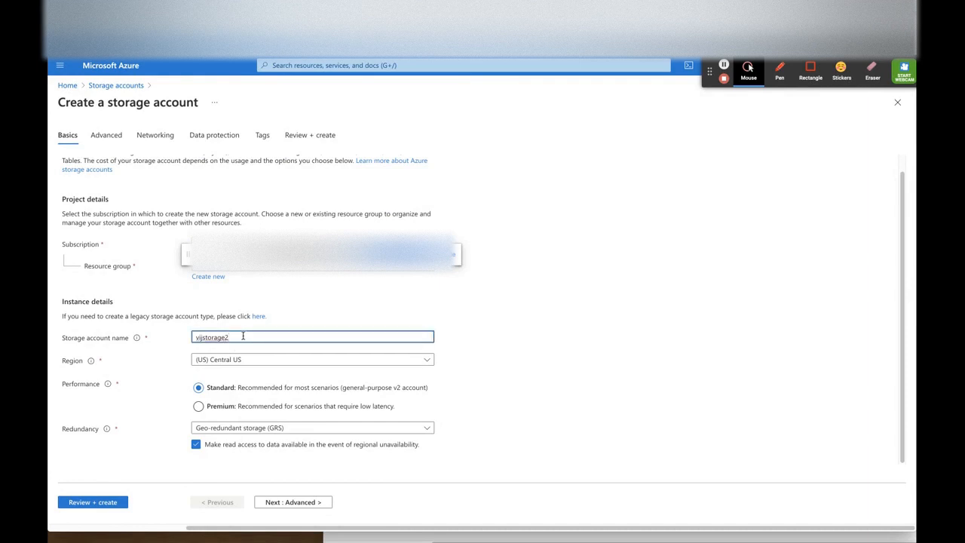
{"action": "key", "text": "BackSpace"}
{"action": "type", "text": "3"}
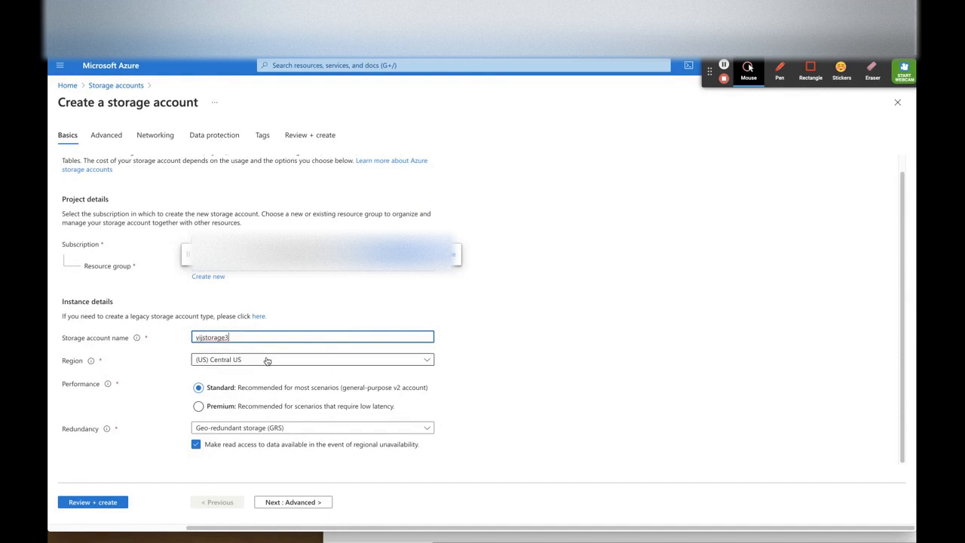
{"action": "key", "text": "BackSpace"}
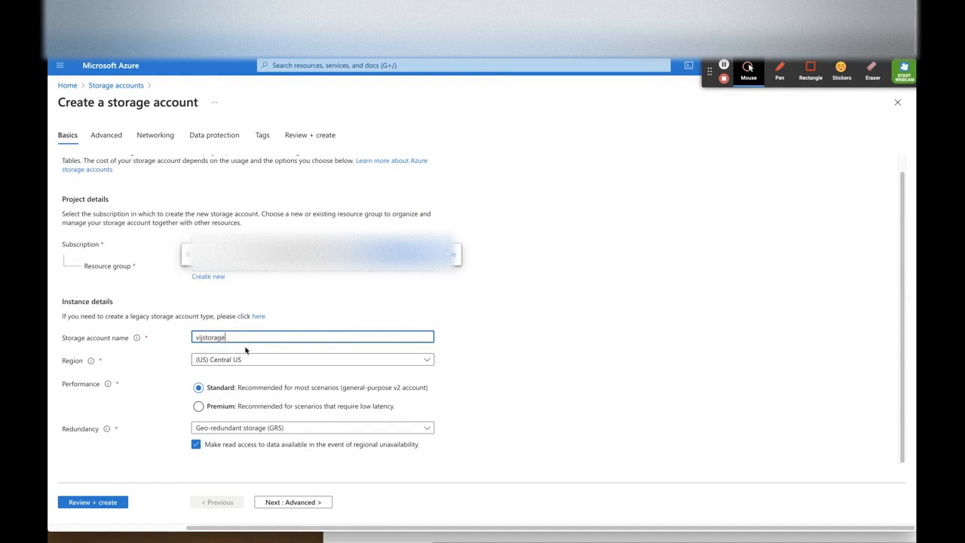
{"action": "type", "text": "4"}
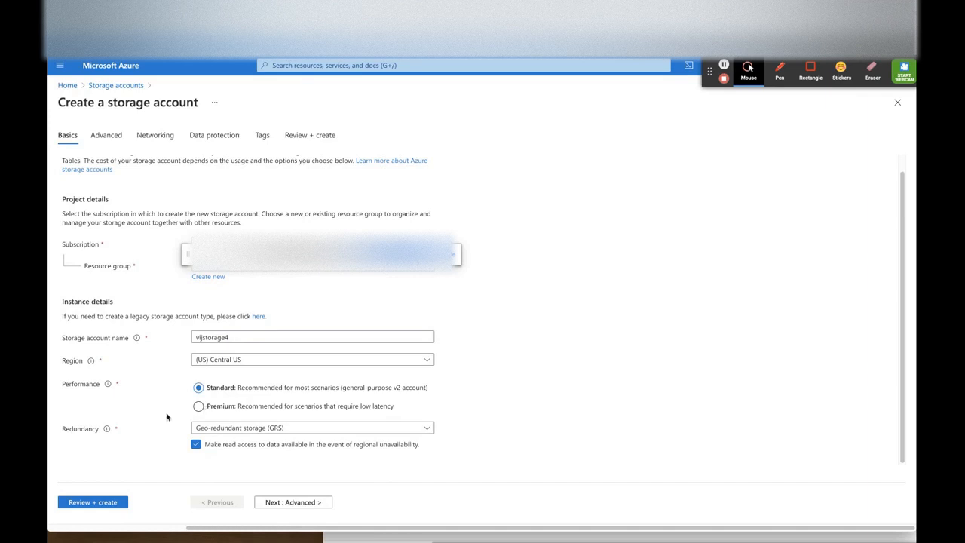
Step: Check the redundancy options, keep Geo-redundant storage (GRS), and continue to the Advanced settings
{"action": "left_click", "coordinate": [427, 429]}
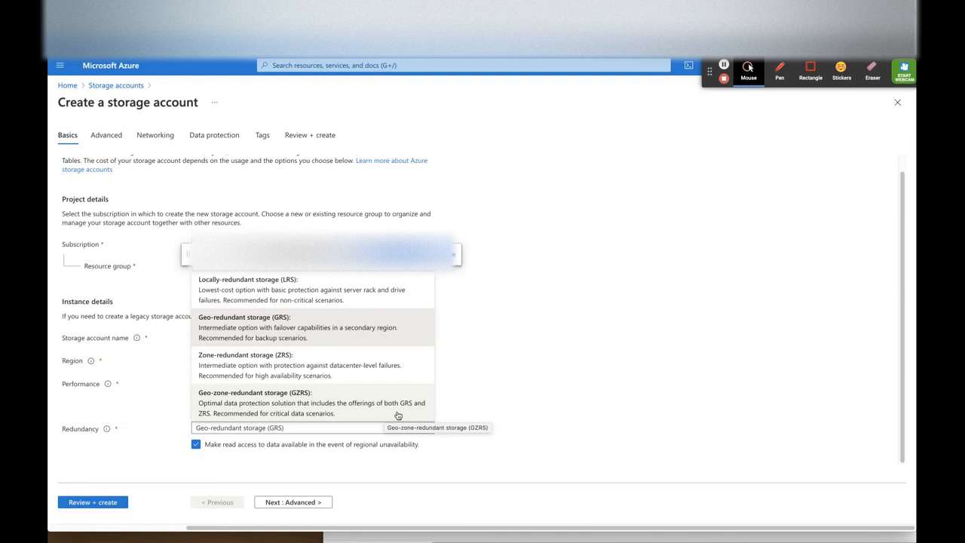
{"action": "left_click", "coordinate": [506, 390]}
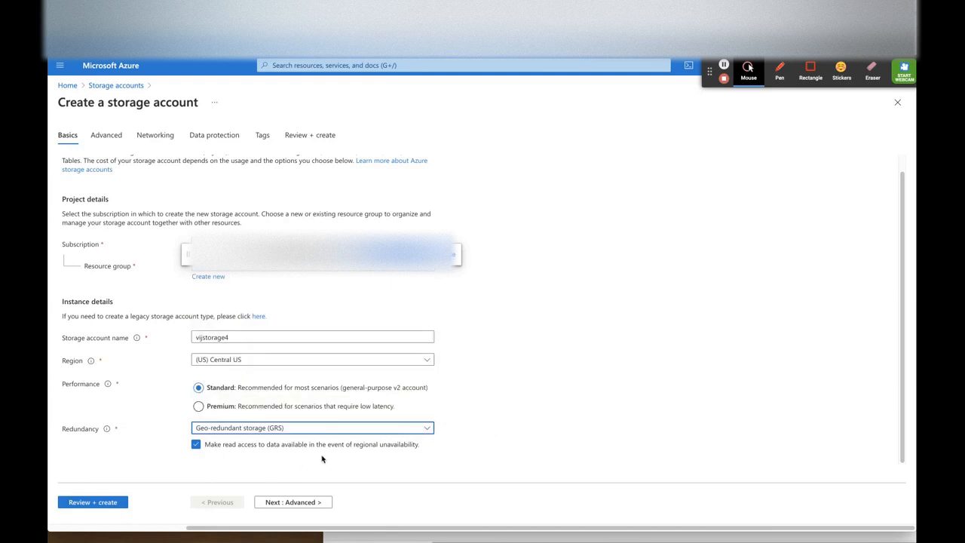
{"action": "left_click", "coordinate": [294, 502]}
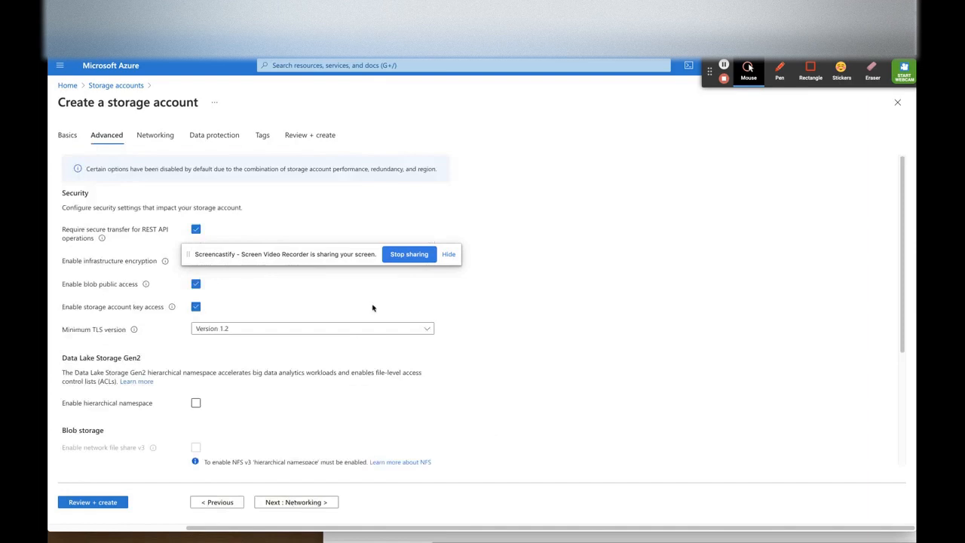
Step: Enable the hierarchical namespace for Data Lake Storage Gen2
{"action": "left_click_drag", "start_coordinate": [196, 250], "coordinate": [291, 249]}
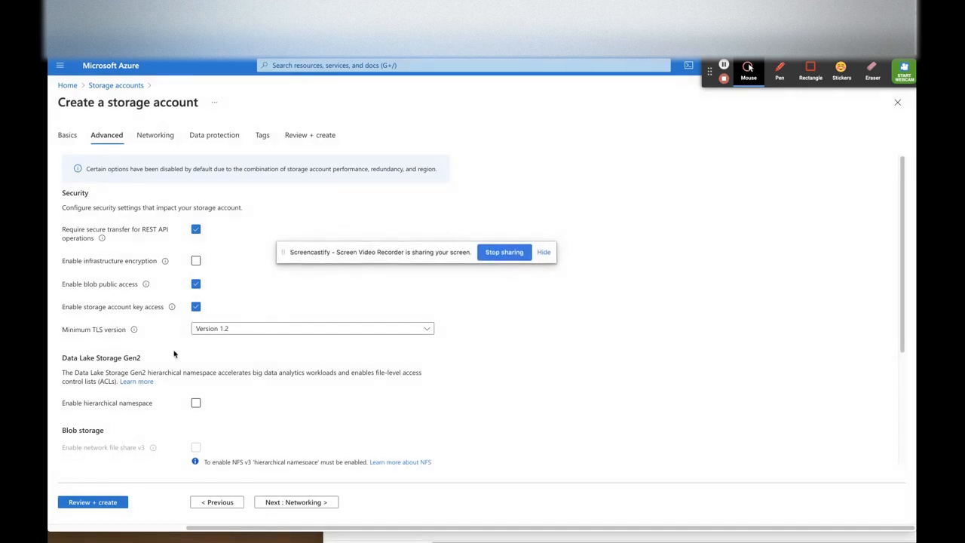
{"action": "key", "text": "Tab"}
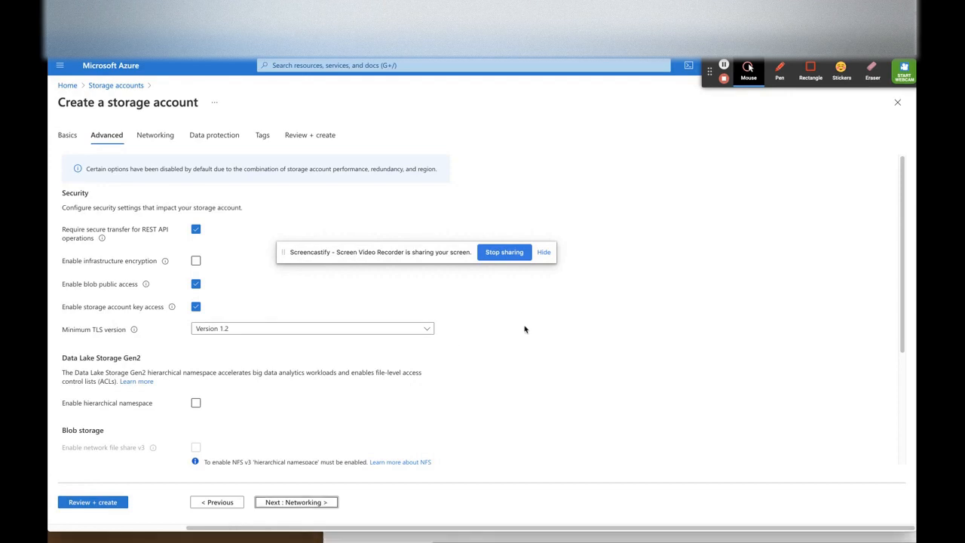
{"action": "left_click", "coordinate": [196, 404]}
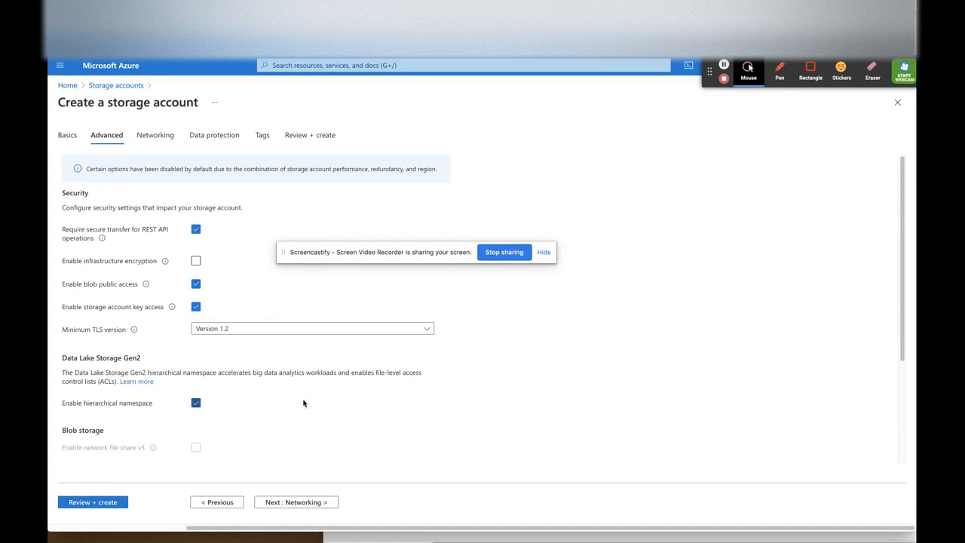
Step: Choose the Hot access tier for blob storage and continue to the Networking settings
{"action": "scroll", "coordinate": [492, 398], "scroll_direction": "down", "scroll_amount": 2}
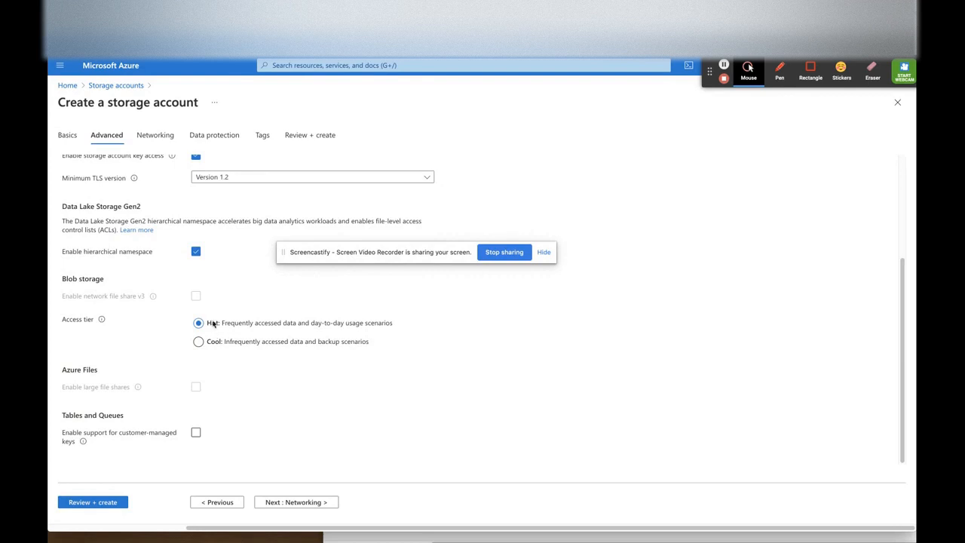
{"action": "left_click", "coordinate": [215, 343]}
{"action": "left_click", "coordinate": [199, 324]}
{"action": "left_click", "coordinate": [198, 343]}
{"action": "left_click", "coordinate": [198, 323]}
{"action": "left_click", "coordinate": [301, 503]}
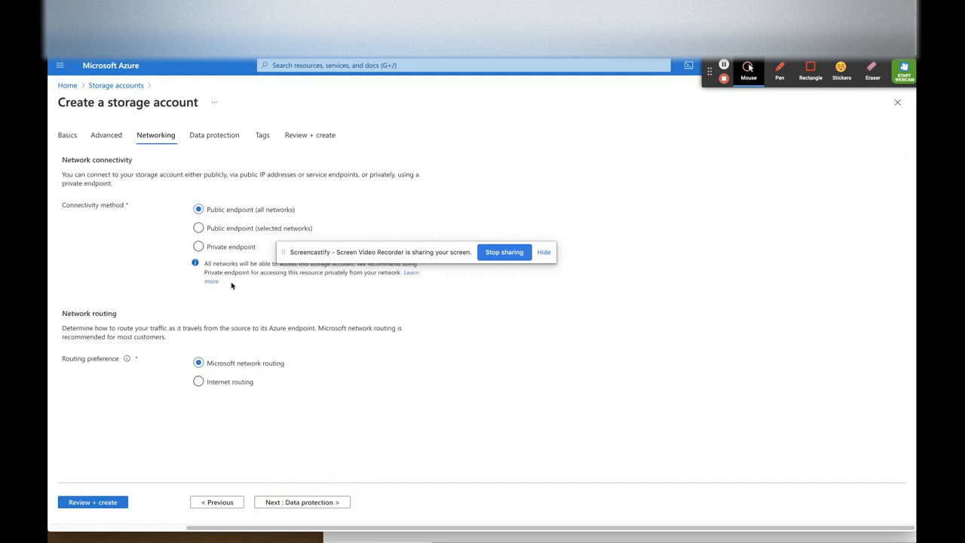
Step: Keep the default networking and data protection settings and proceed to the Tags settings
{"action": "left_click_drag", "start_coordinate": [337, 249], "coordinate": [384, 231]}
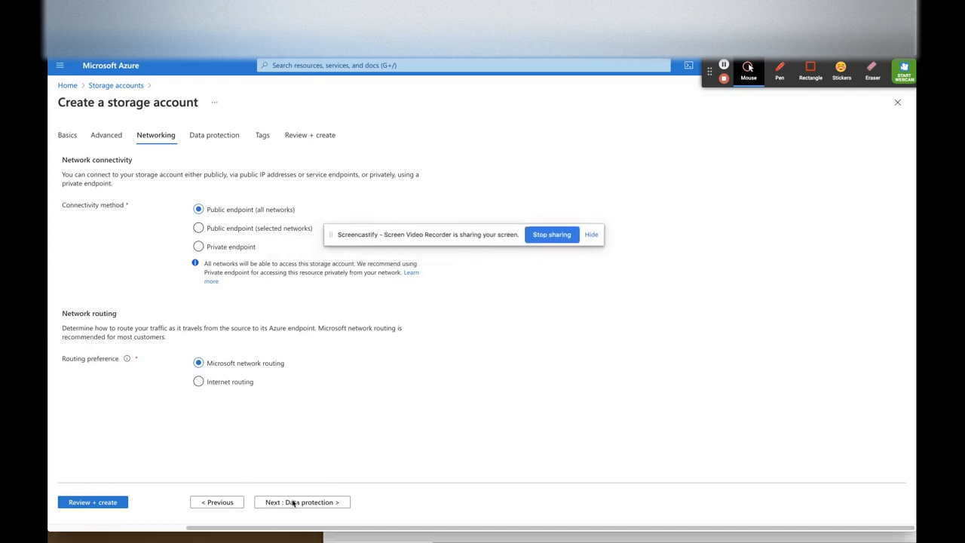
{"action": "left_click", "coordinate": [293, 502]}
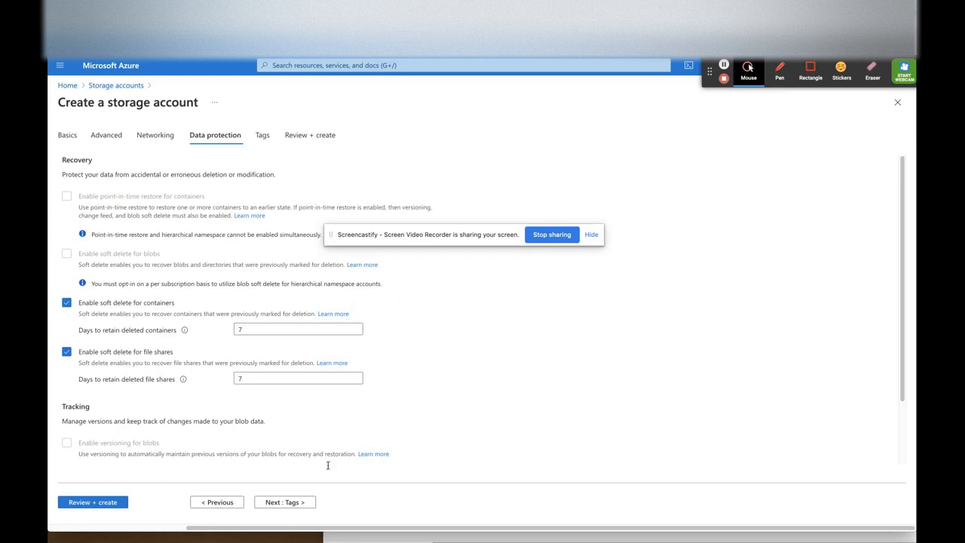
{"action": "left_click", "coordinate": [291, 503]}
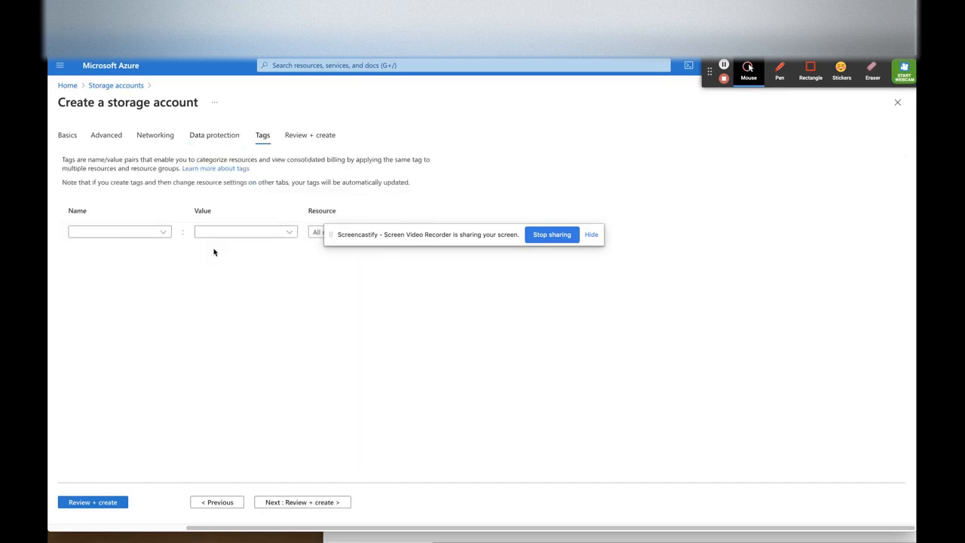
Step: Add a tag named Adlsgen2 with the value Vijstorage to the storage account
{"action": "left_click", "coordinate": [109, 233]}
{"action": "left_click_drag", "start_coordinate": [395, 229], "coordinate": [408, 281]}
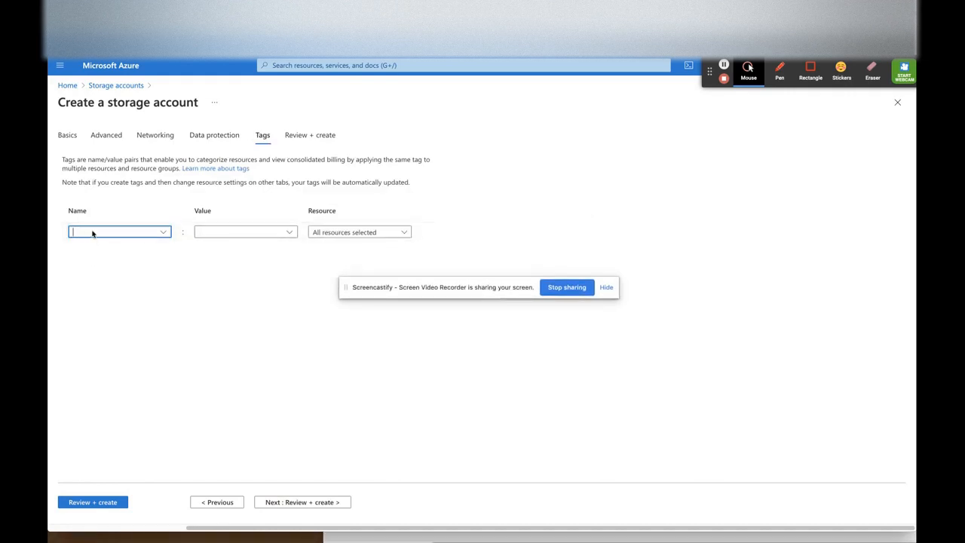
{"action": "type", "text": "vi"}
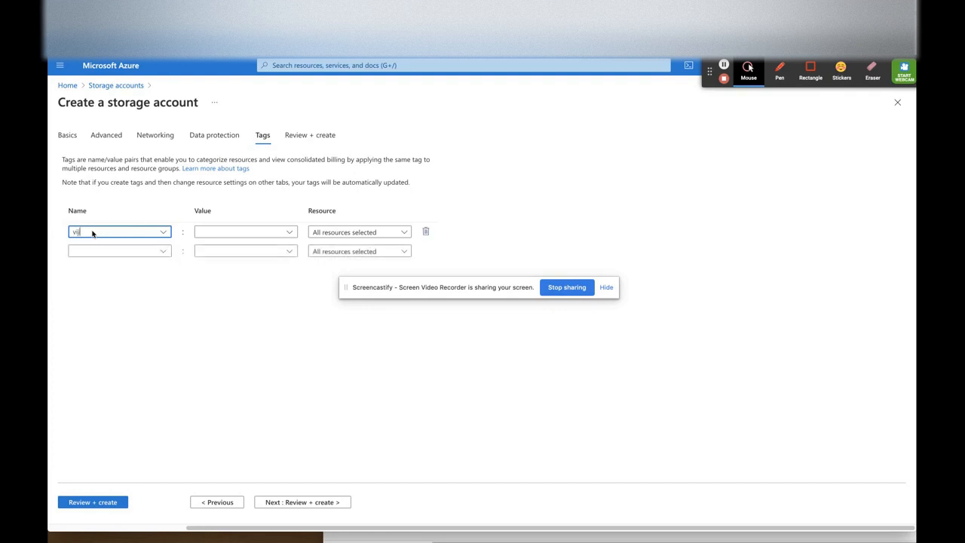
{"action": "key", "text": "BackSpace"}
{"action": "type", "text": "Adlsgen2"}
{"action": "left_click", "coordinate": [234, 231]}
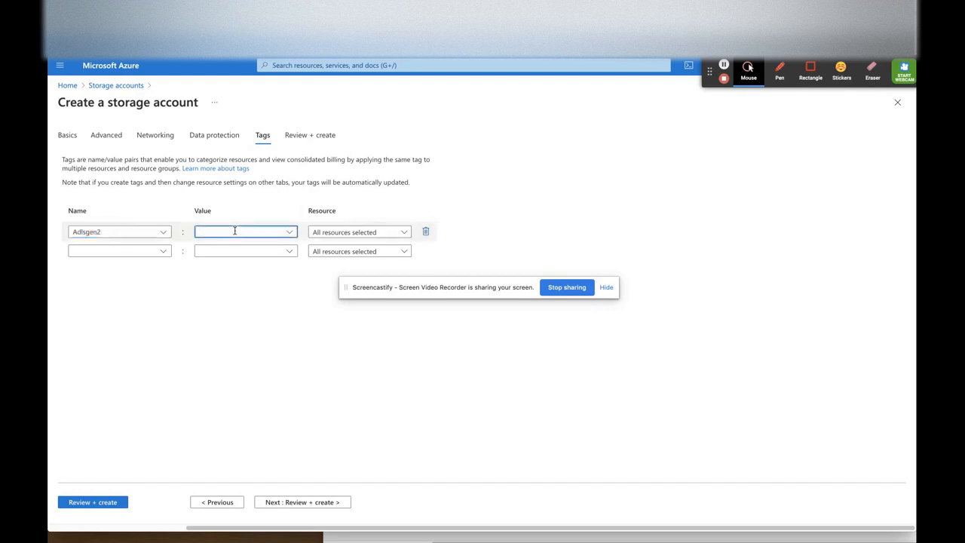
{"action": "type", "text": "Vijstorage"}
{"action": "left_click", "coordinate": [242, 330]}
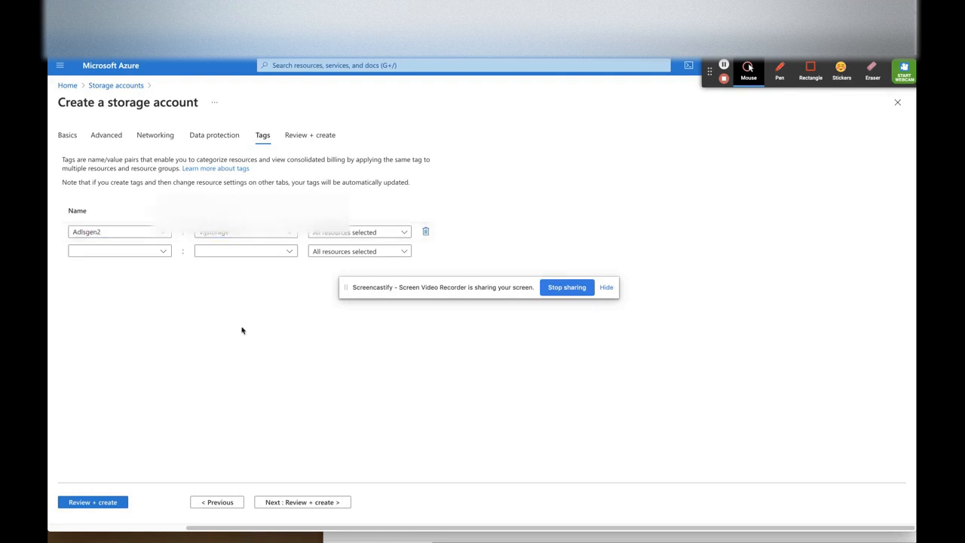
Step: Validate the configuration, create the storage account, and open the deployed resource
{"action": "left_click", "coordinate": [283, 503]}
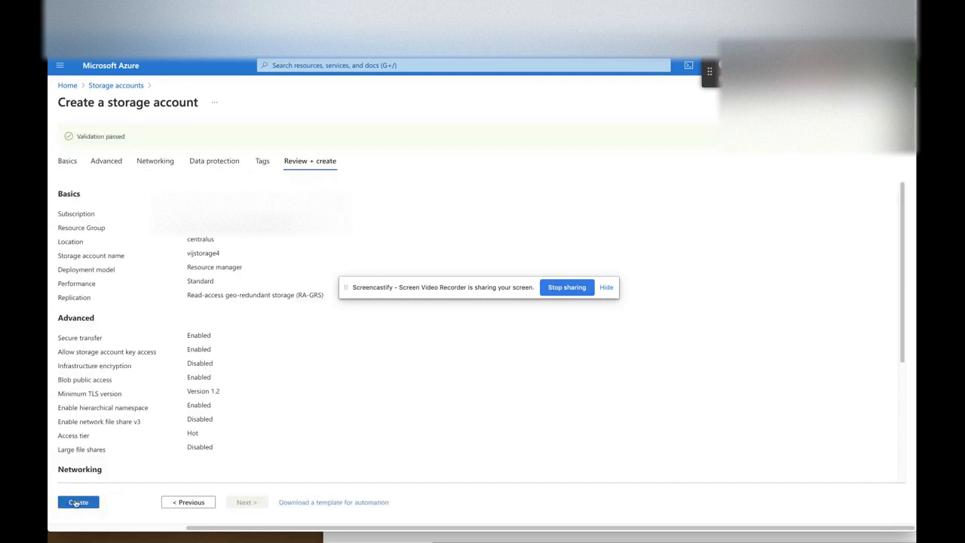
{"action": "left_click", "coordinate": [76, 503]}
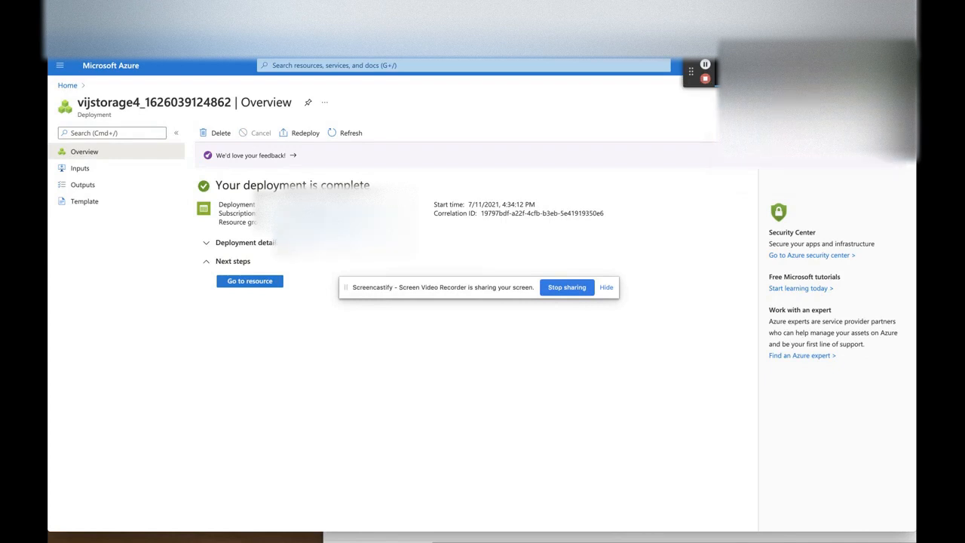
{"action": "left_click", "coordinate": [249, 281]}
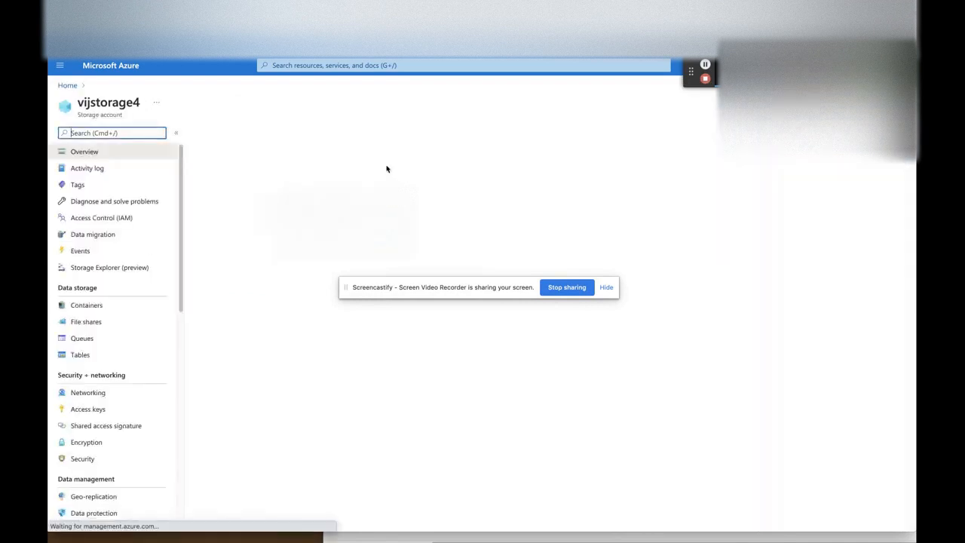
Step: View the new storage account's tags and its Access Control (IAM) page
{"action": "left_click", "coordinate": [77, 188]}
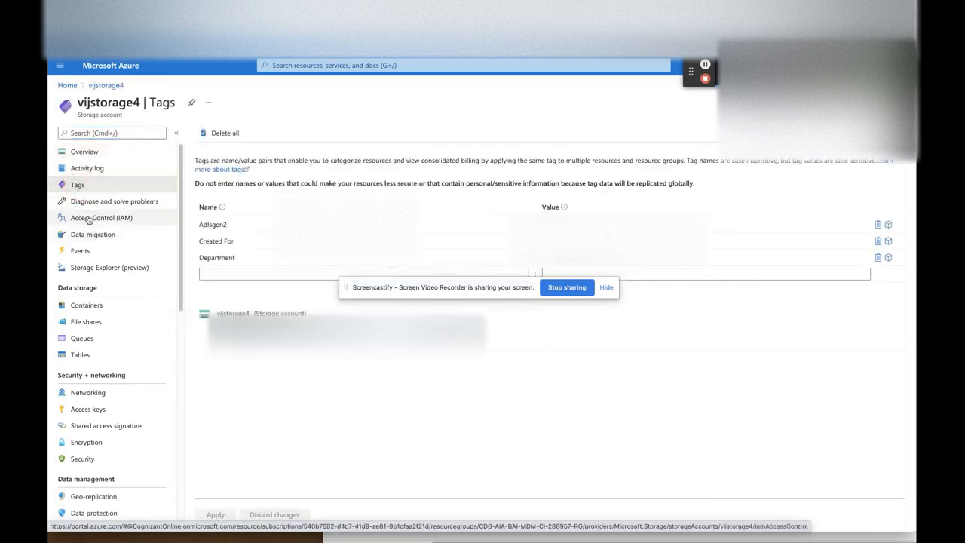
{"action": "left_click", "coordinate": [88, 218]}
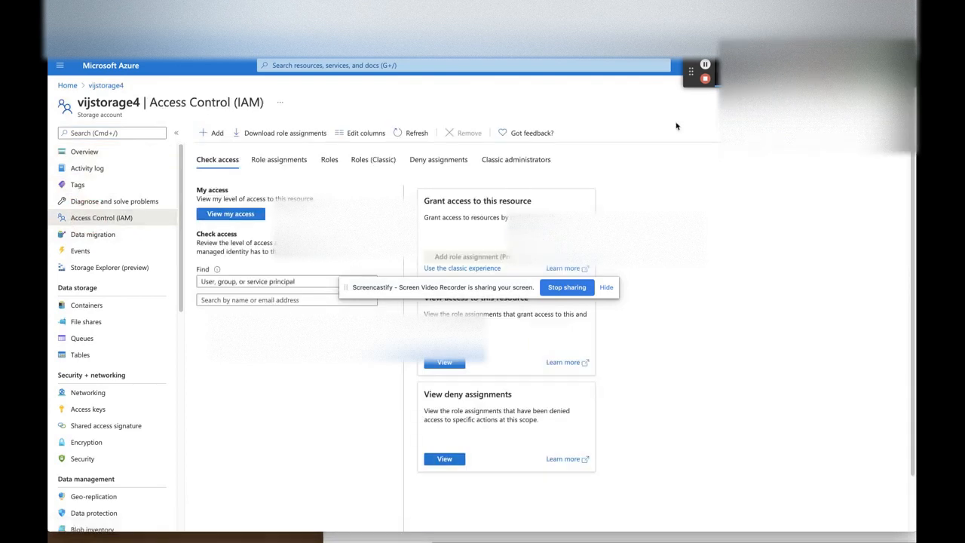